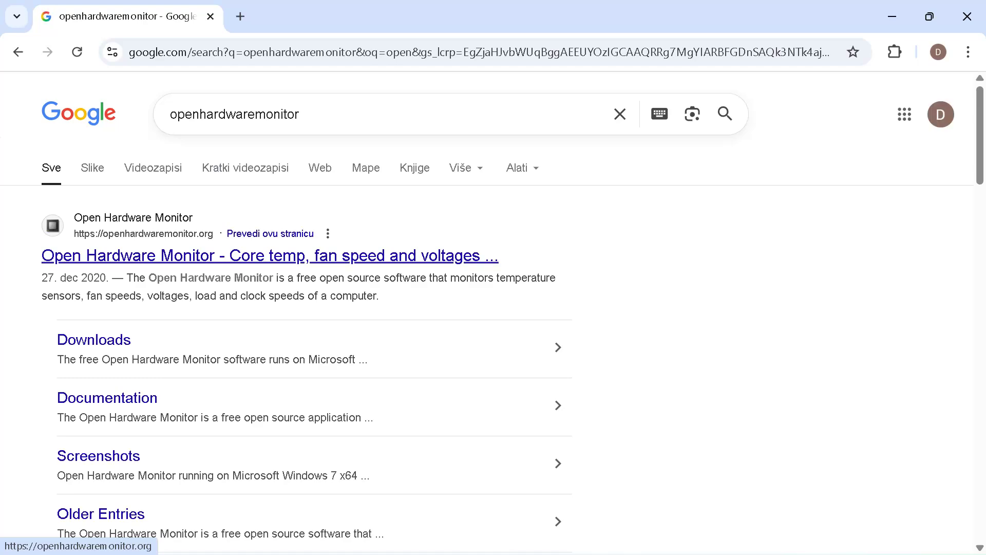
# Open the official Open Hardware Monitor website from the search results and download version 0.9.6.
pyautogui.click(205, 255)
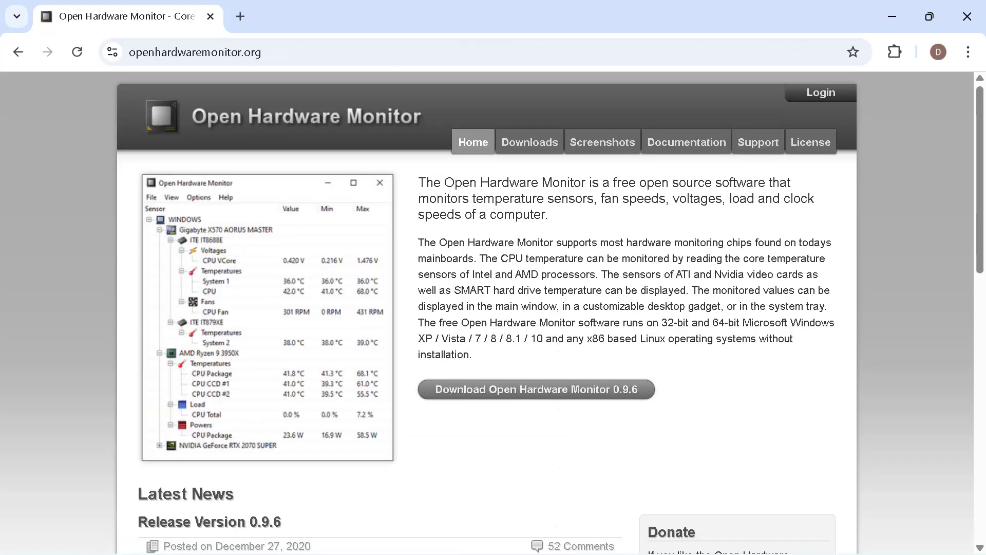
pyautogui.click(536, 390)
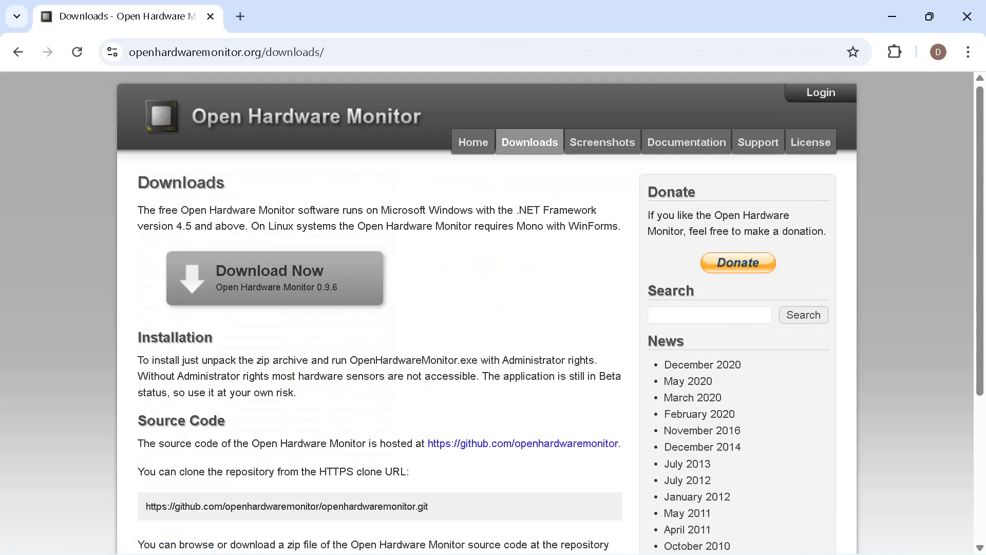
pyautogui.click(274, 278)
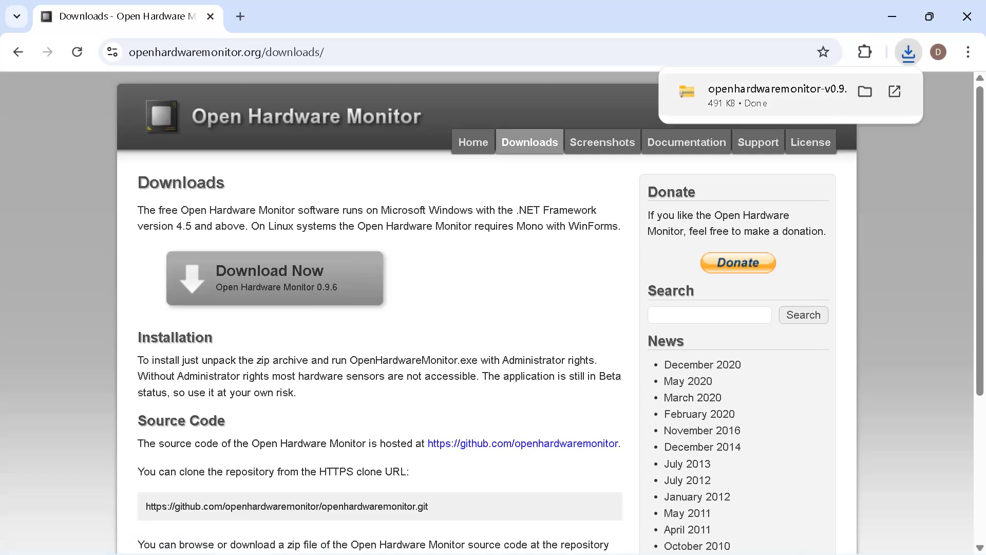
# Try to run the OpenHardwareMonitor application directly from inside the downloaded v0.9.6 zip archive without extracting it.
pyautogui.click(777, 96)
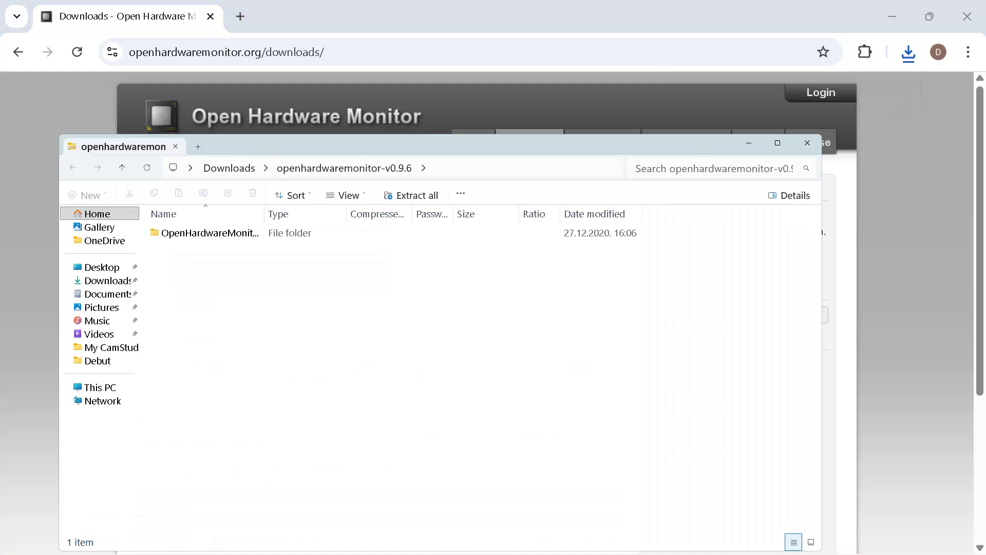
pyautogui.doubleClick(262, 233)
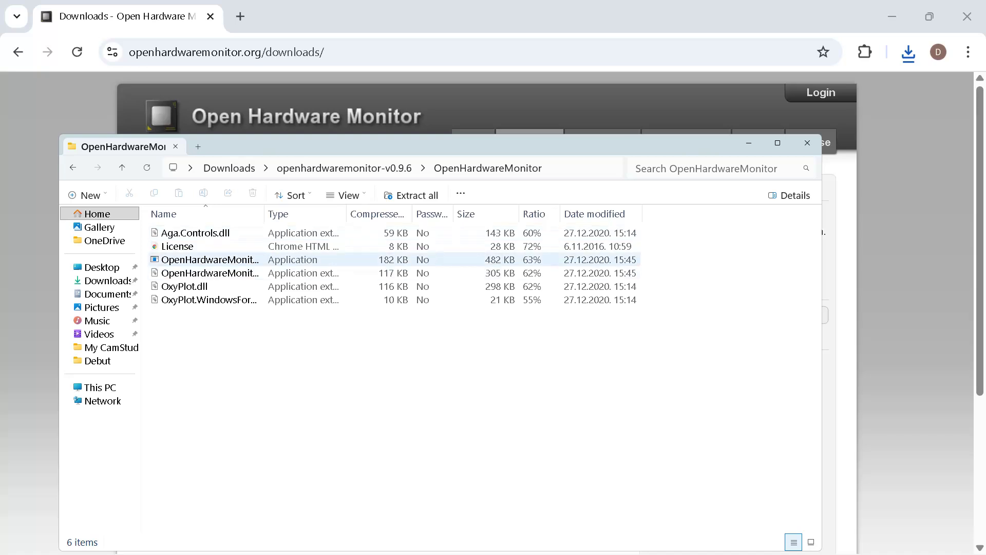
pyautogui.doubleClick(211, 260)
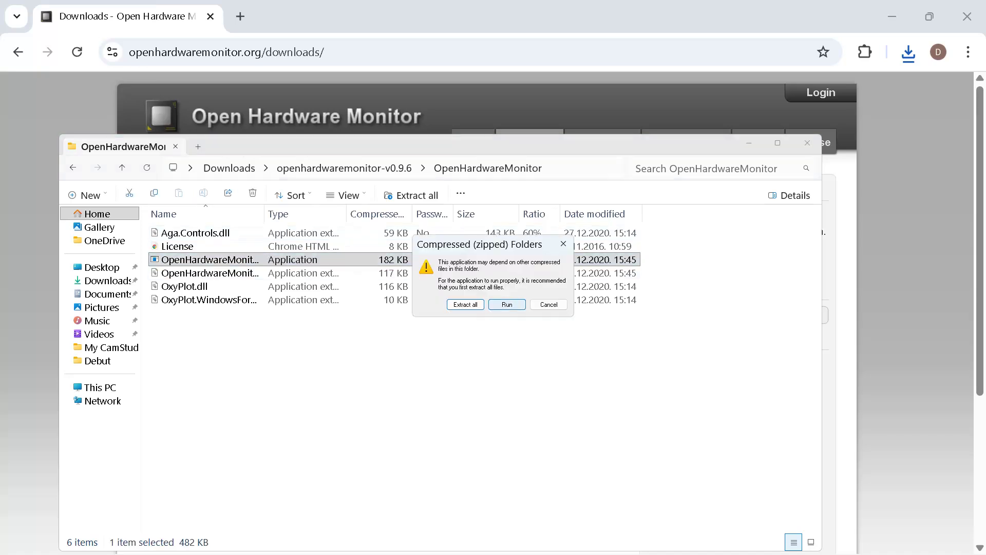
pyautogui.click(506, 304)
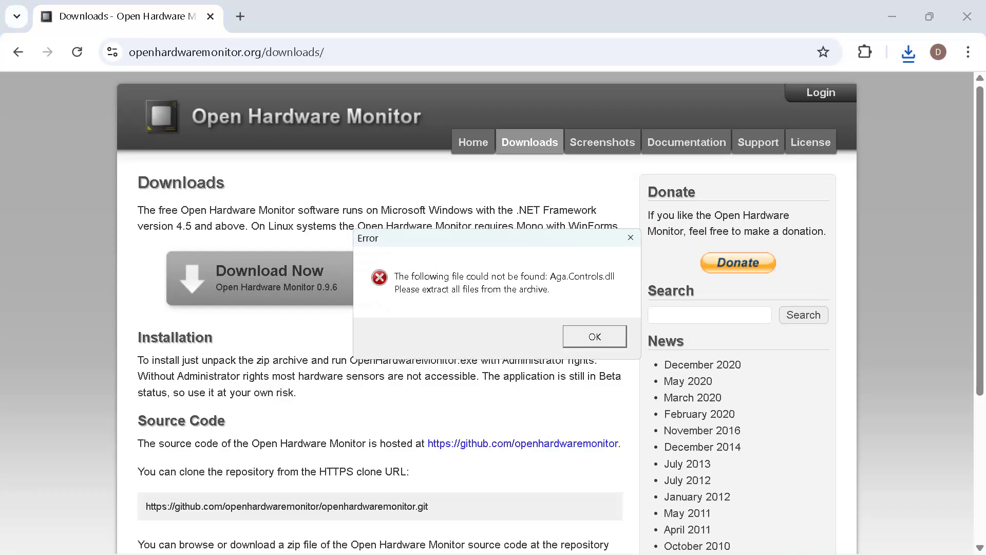
pyautogui.press('Return')
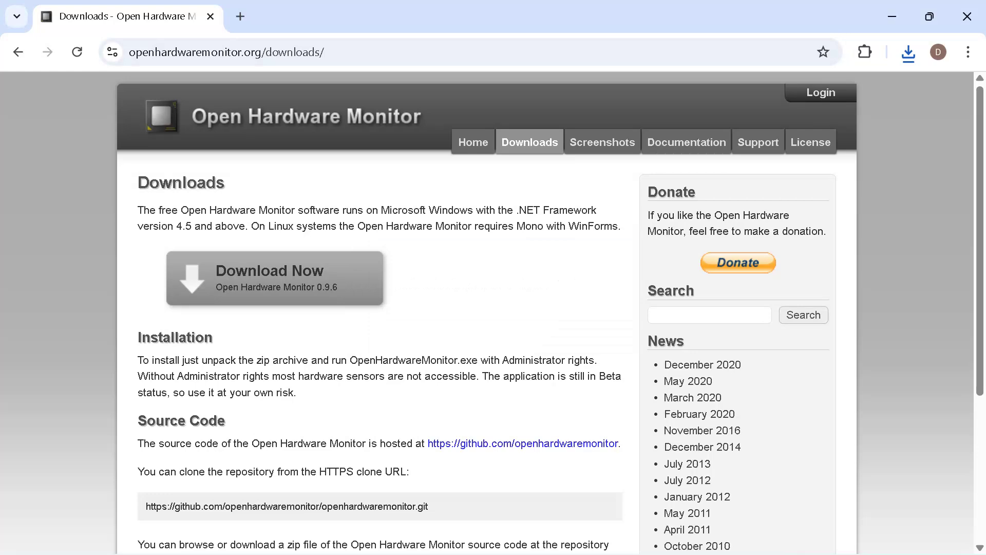
# Open the openhardwaremonitor/openhardwaremonitor GitHub repository linked in the Source Code section of the downloads page.
pyautogui.scroll(-3, 492, 312)
pyautogui.scroll(-4, 493, 313)
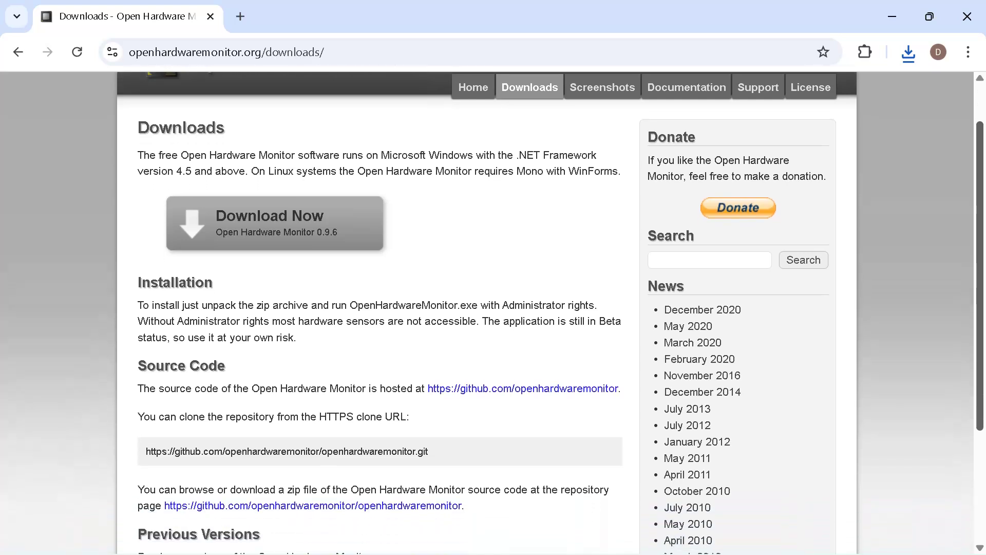
pyautogui.scroll(-1, 492, 313)
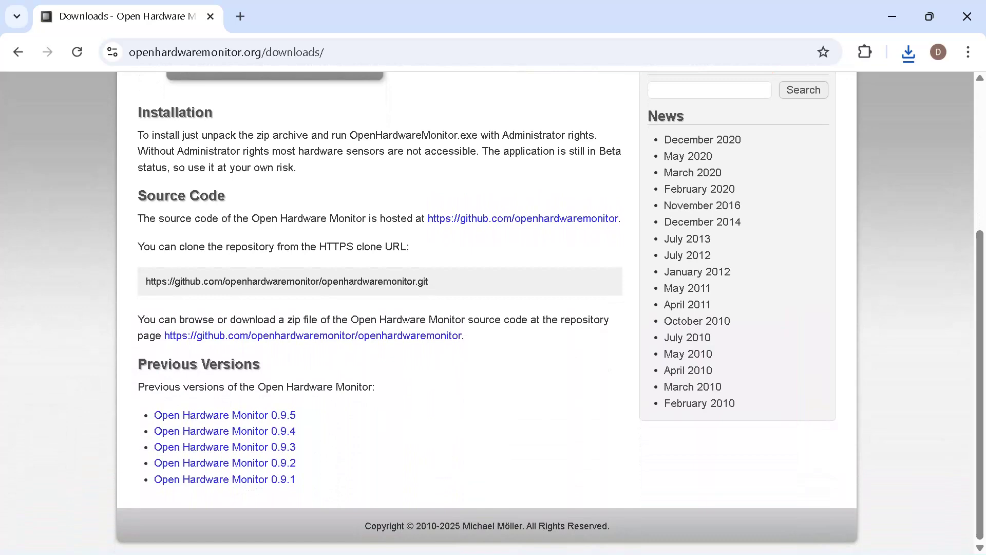
pyautogui.click(313, 336)
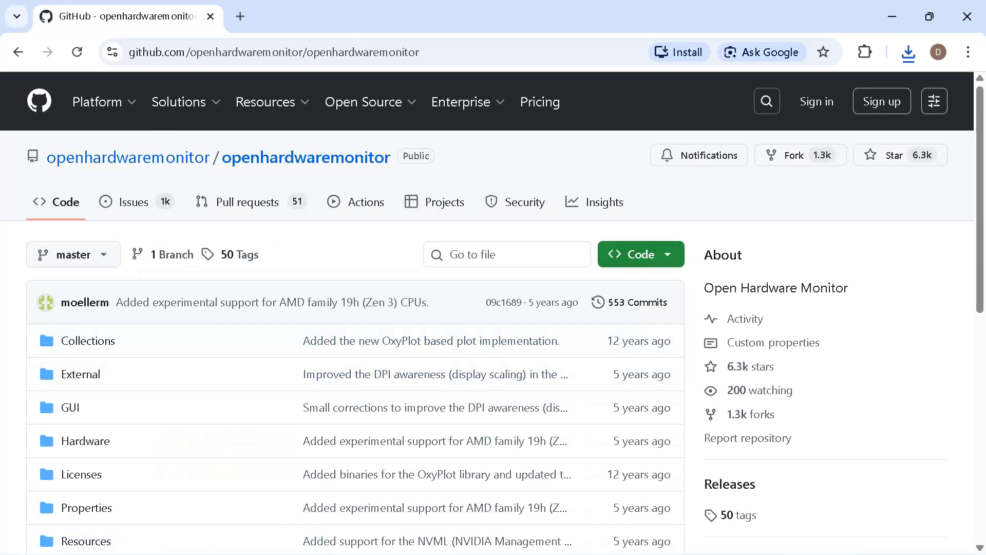
# Look over the repository's files and download its master branch source code as a ZIP.
pyautogui.scroll(-2, 494, 319)
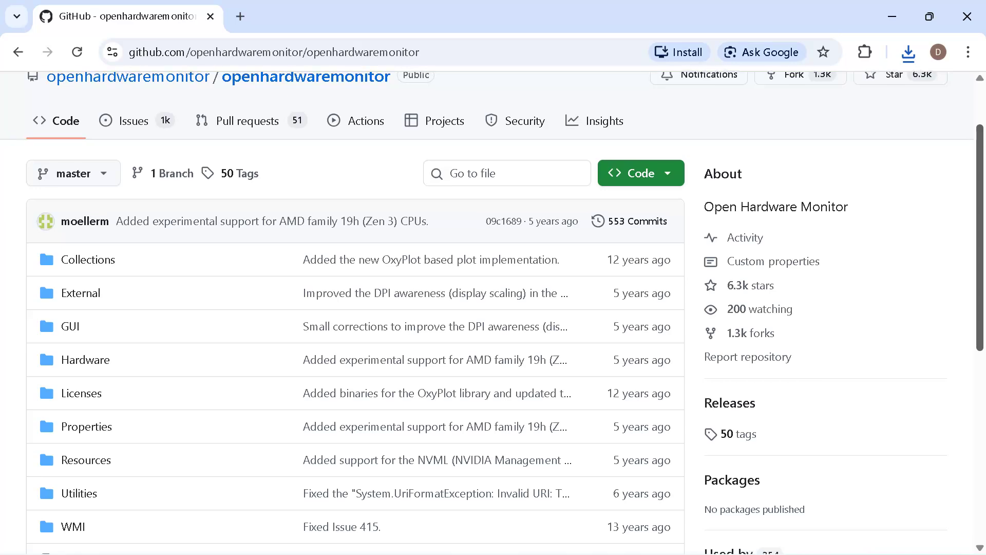
pyautogui.scroll(2, 493, 314)
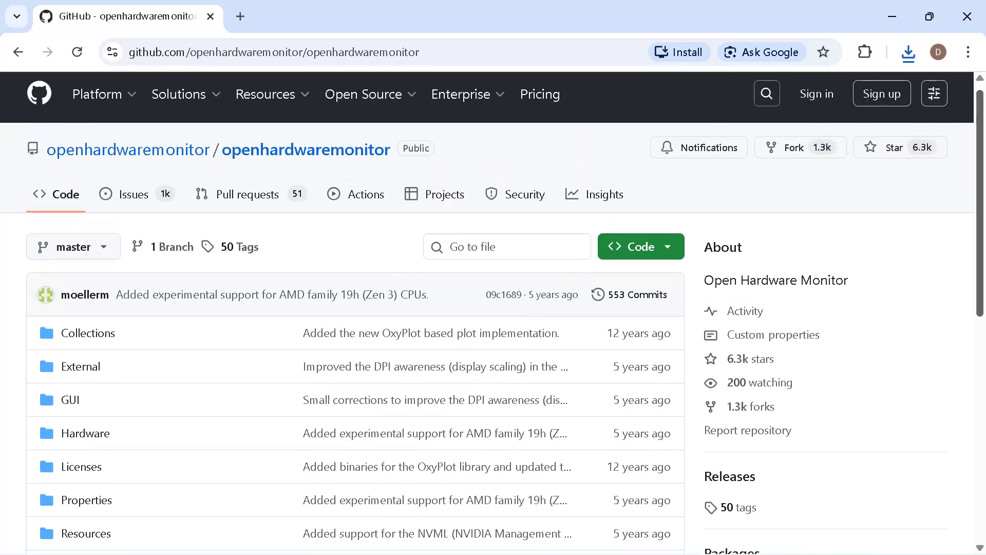
pyautogui.scroll(-7, 494, 314)
pyautogui.scroll(-3, 493, 313)
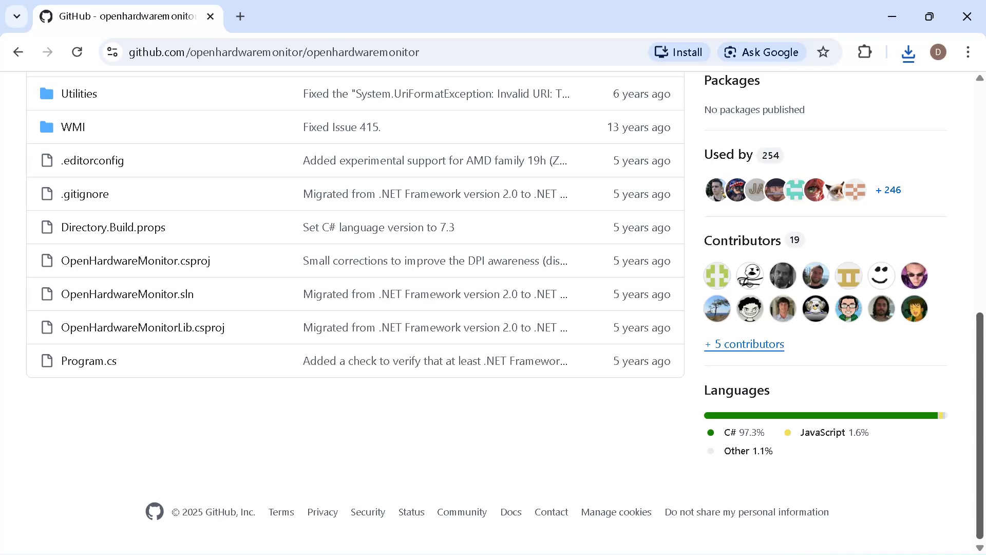
pyautogui.scroll(7, 493, 313)
pyautogui.scroll(1, 493, 314)
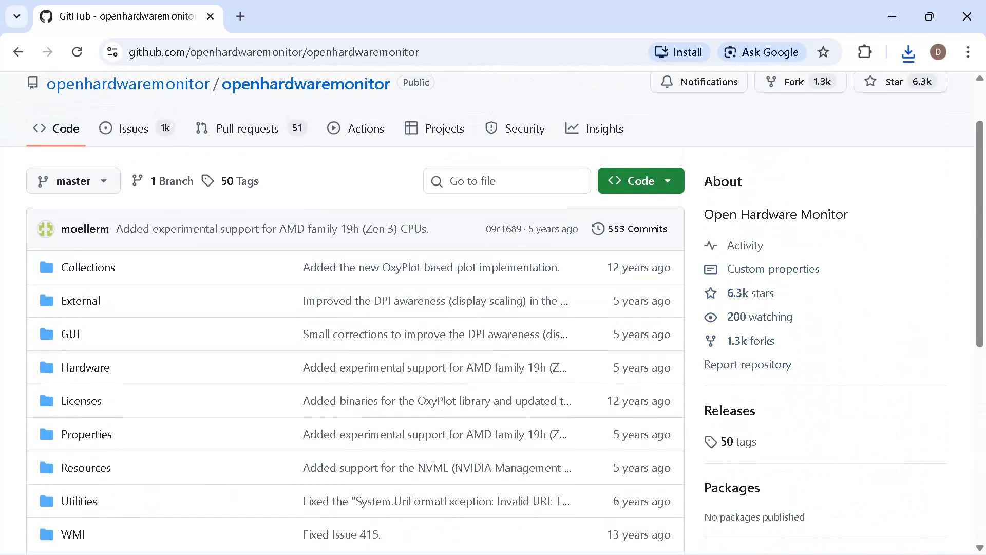
pyautogui.click(641, 181)
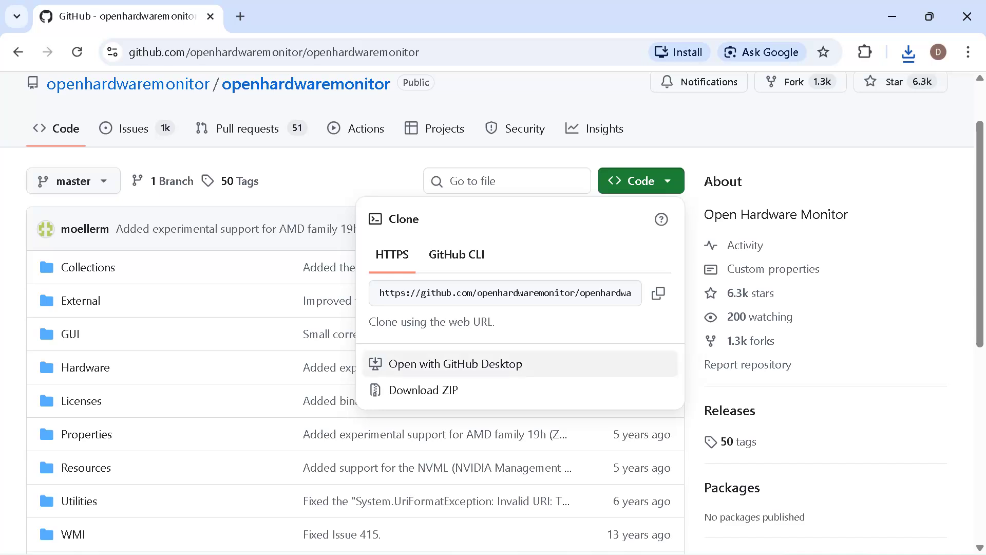
pyautogui.click(423, 390)
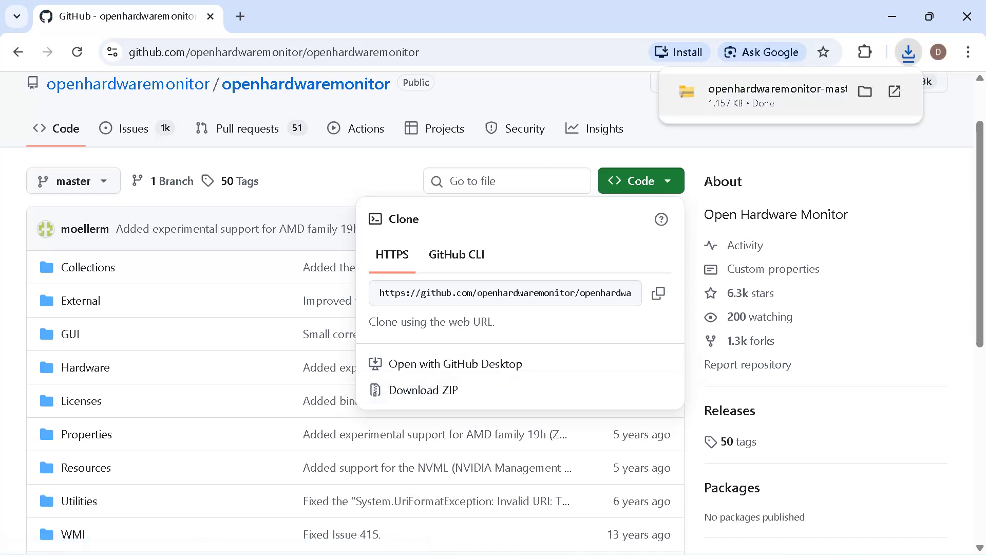
# Open the downloaded openhardwaremonitor-master archive, examine the file types in its inner folder, and close it.
pyautogui.press('Return')
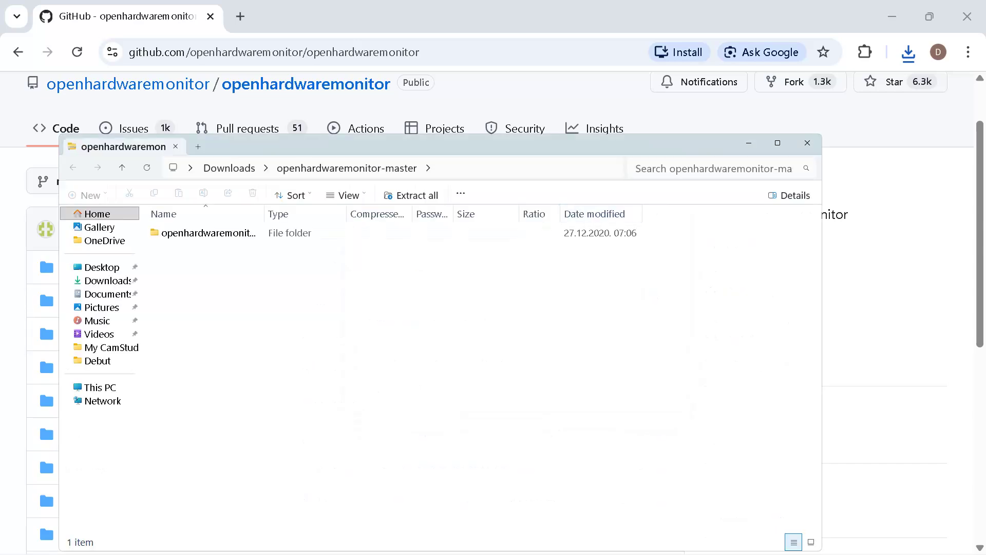
pyautogui.doubleClick(208, 233)
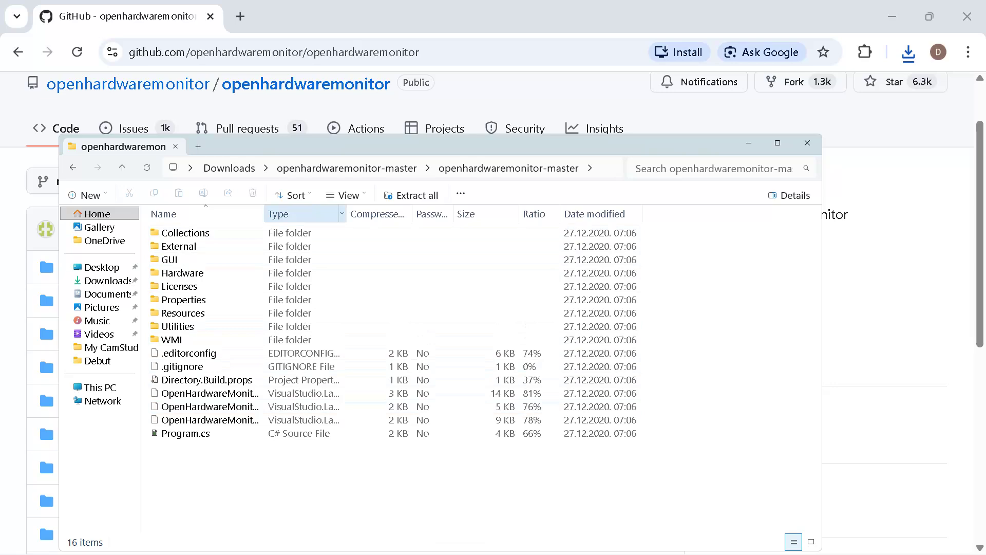
pyautogui.moveTo(347, 213); pyautogui.dragTo(457, 213)
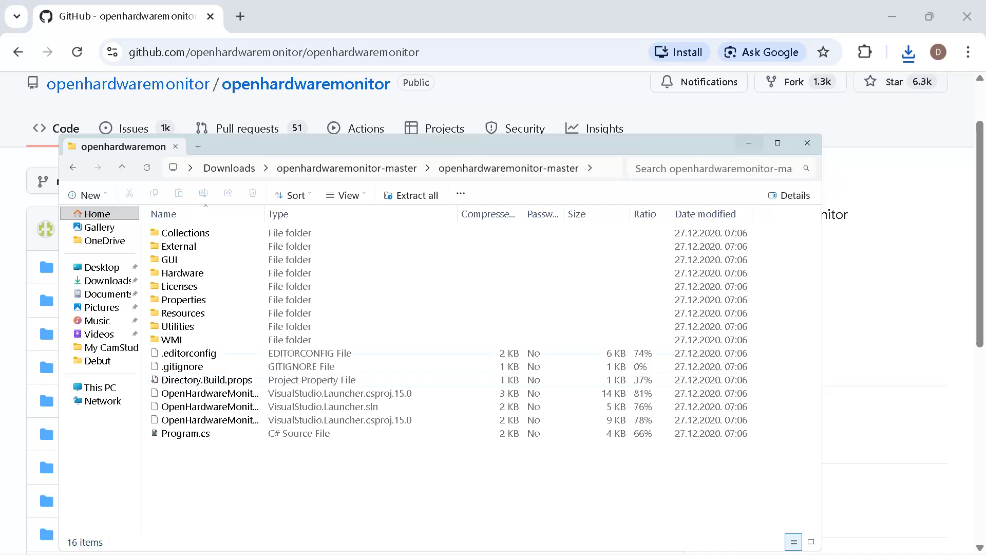
pyautogui.click(808, 143)
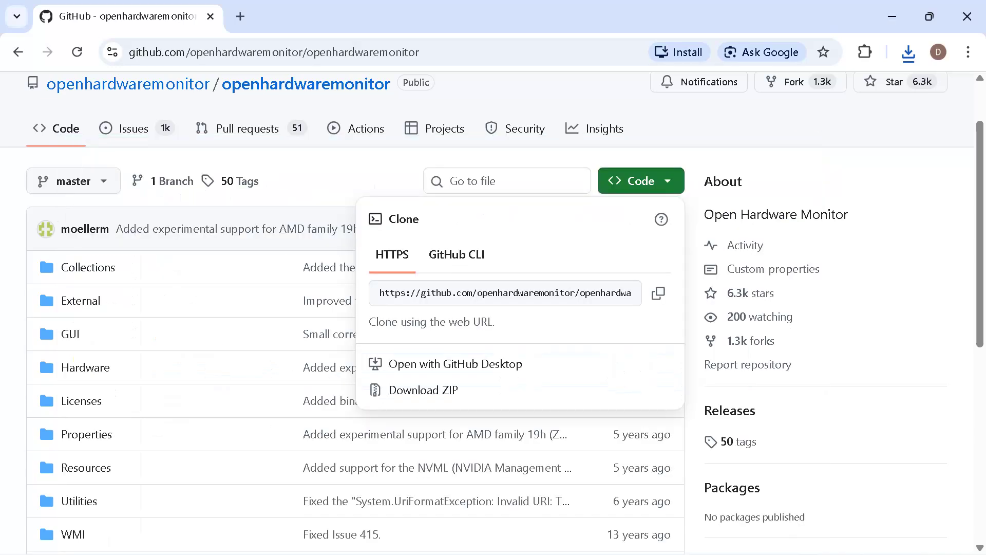
# Switch to File Explorer and extract the openhardwaremonitor-v0.9.6 archive in Downloads to its suggested destination folder.
pyautogui.click(893, 16)
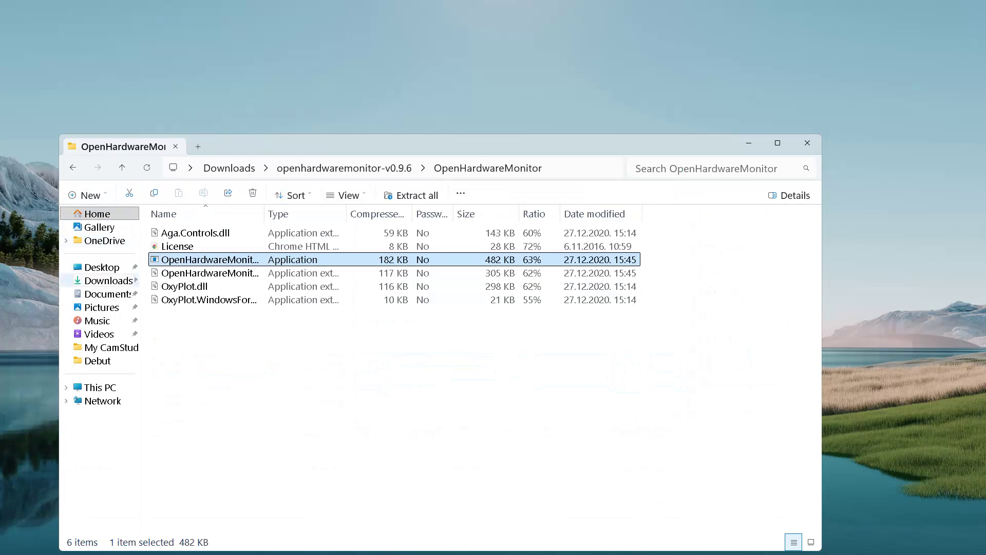
pyautogui.click(103, 281)
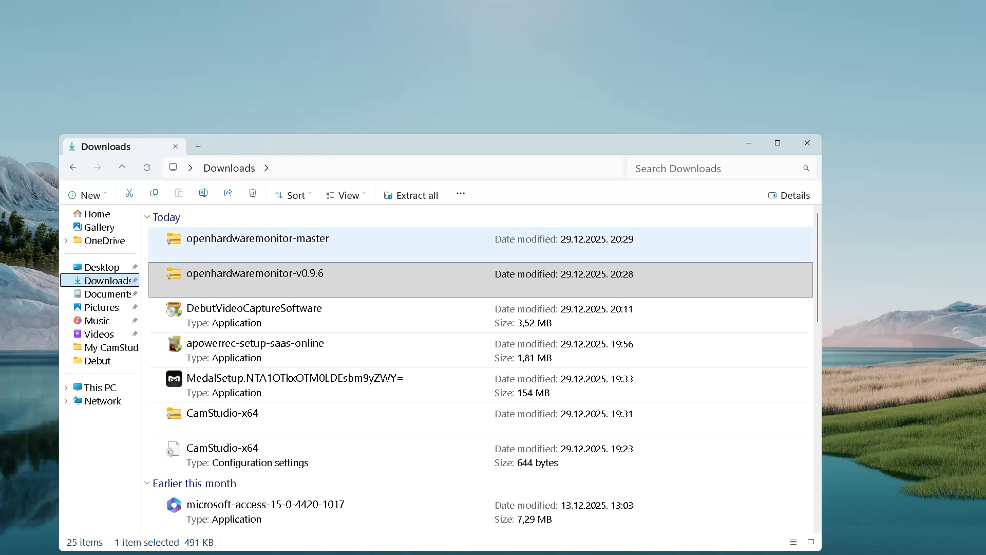
pyautogui.click(258, 240)
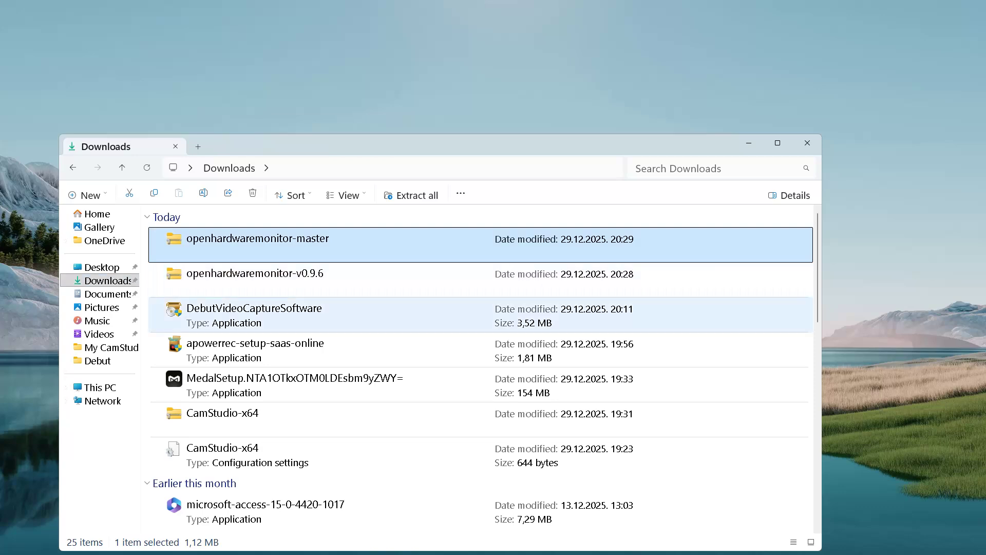
pyautogui.click(255, 315)
pyautogui.click(255, 279)
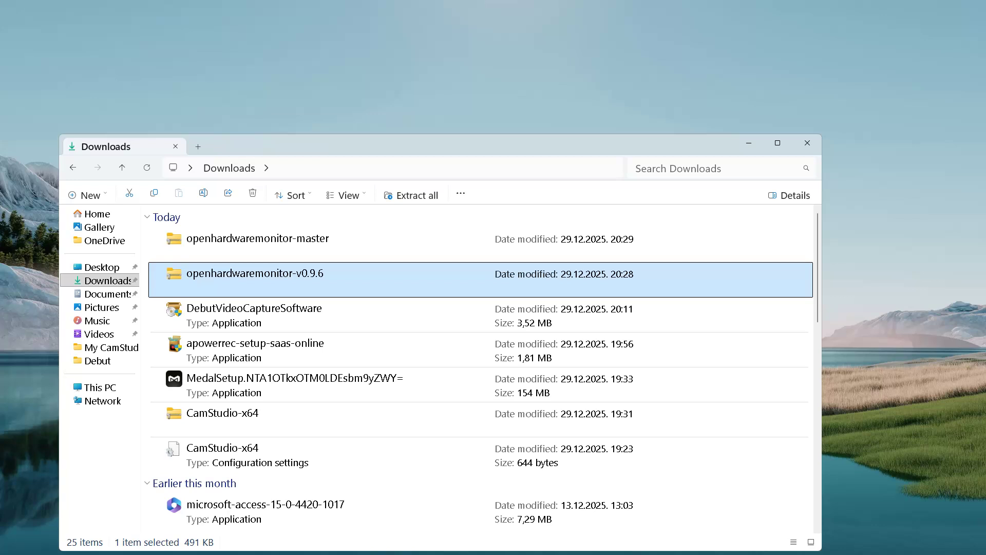
pyautogui.rightClick(300, 279)
pyautogui.moveTo(359, 194)
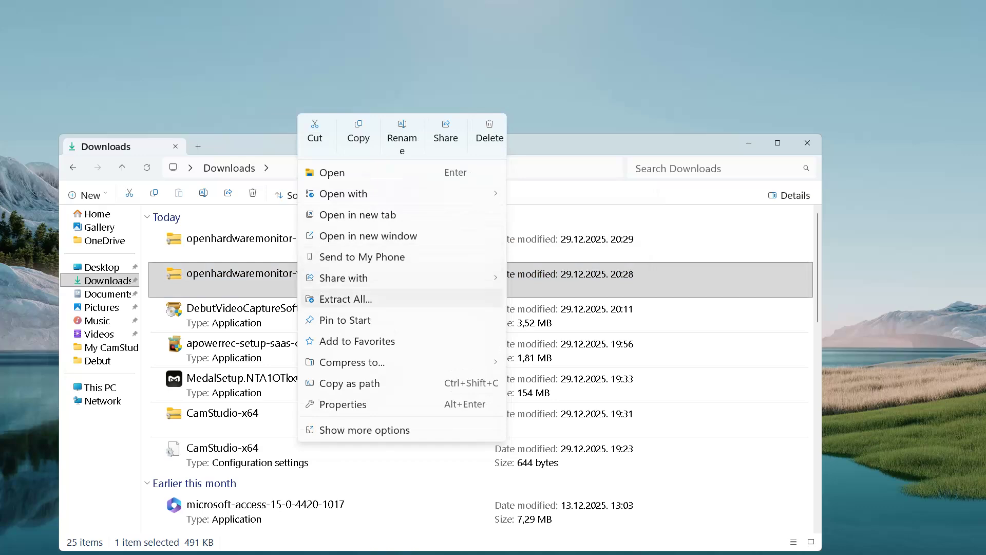
pyautogui.click(346, 299)
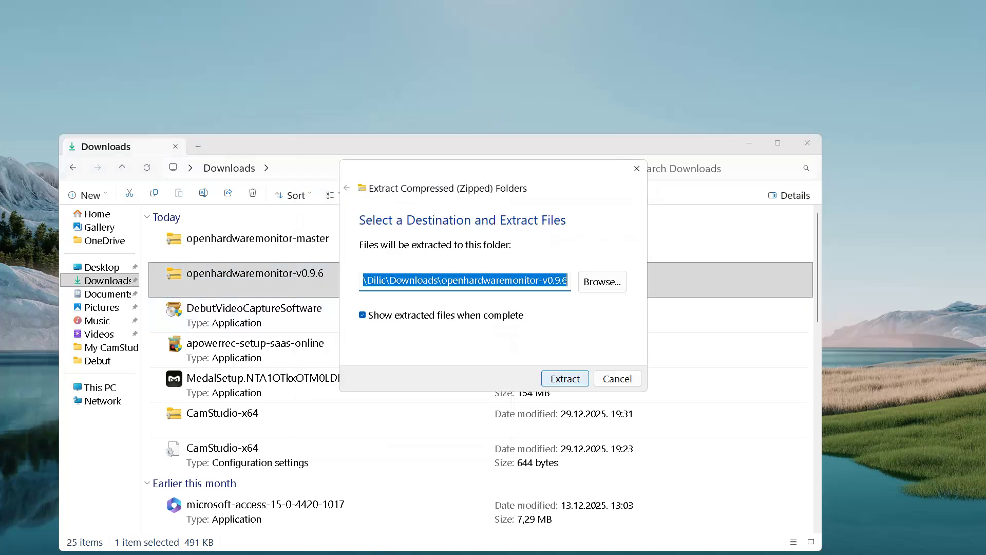
pyautogui.click(565, 379)
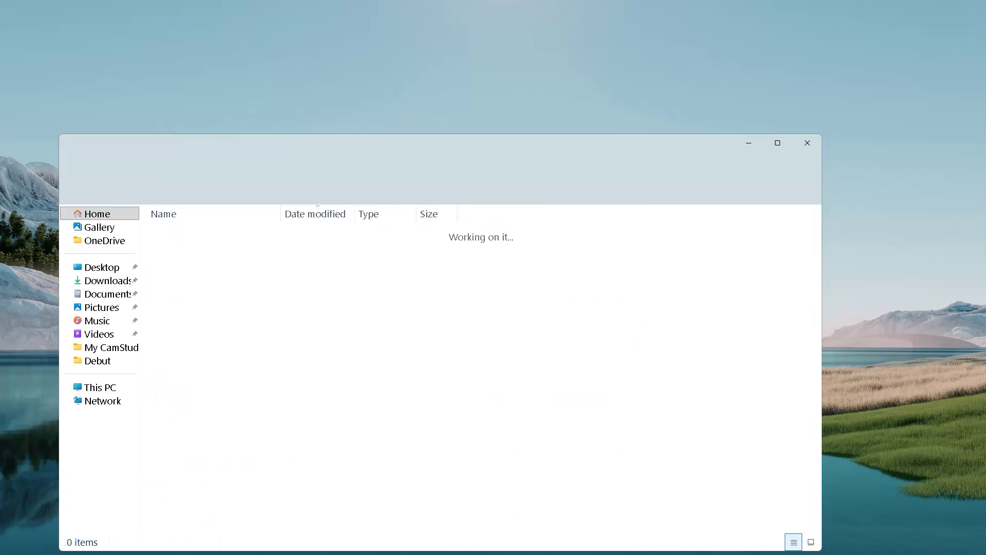
# Run the OpenHardwareMonitor application from the extracted OpenHardwareMonitor folder and maximize its window.
pyautogui.click(302, 252)
pyautogui.doubleClick(242, 251)
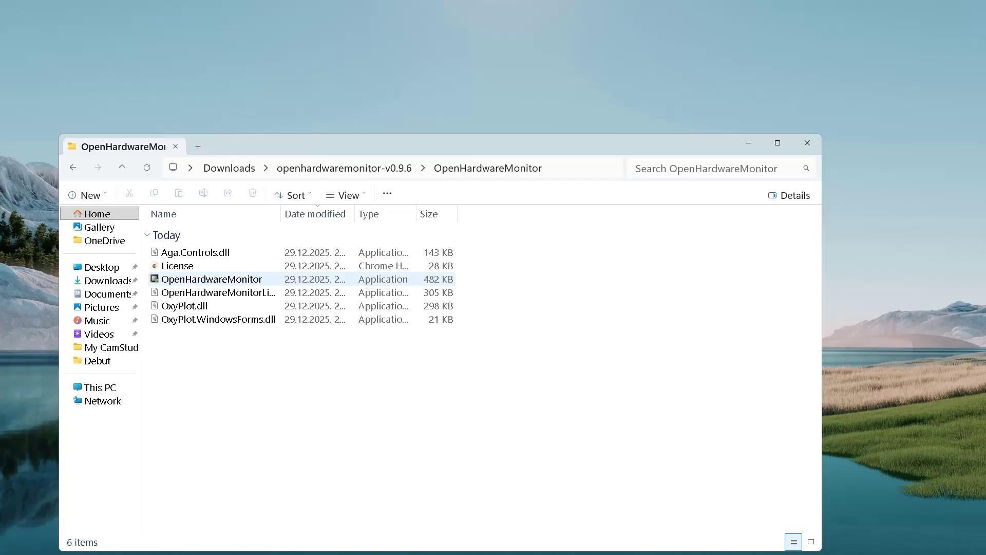
pyautogui.doubleClick(212, 279)
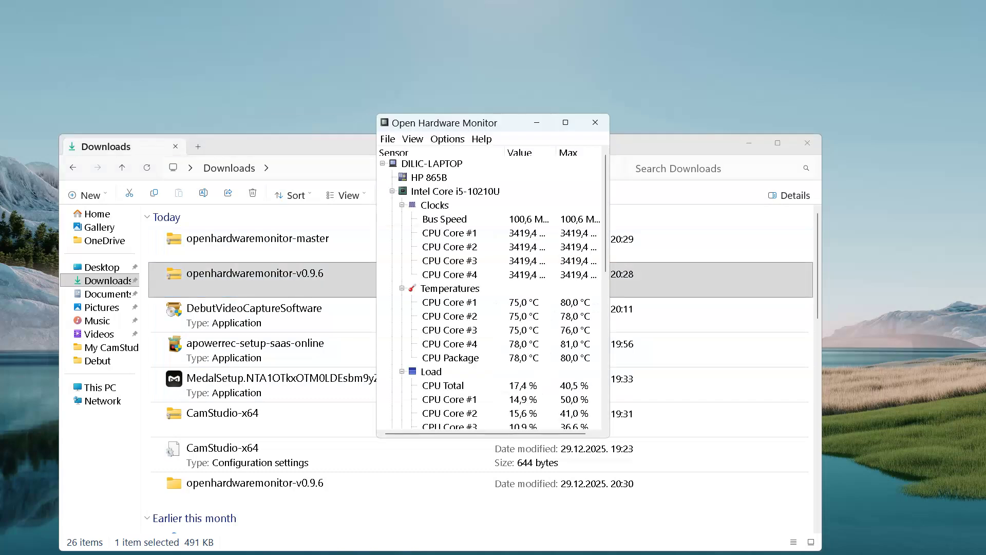
pyautogui.click(565, 122)
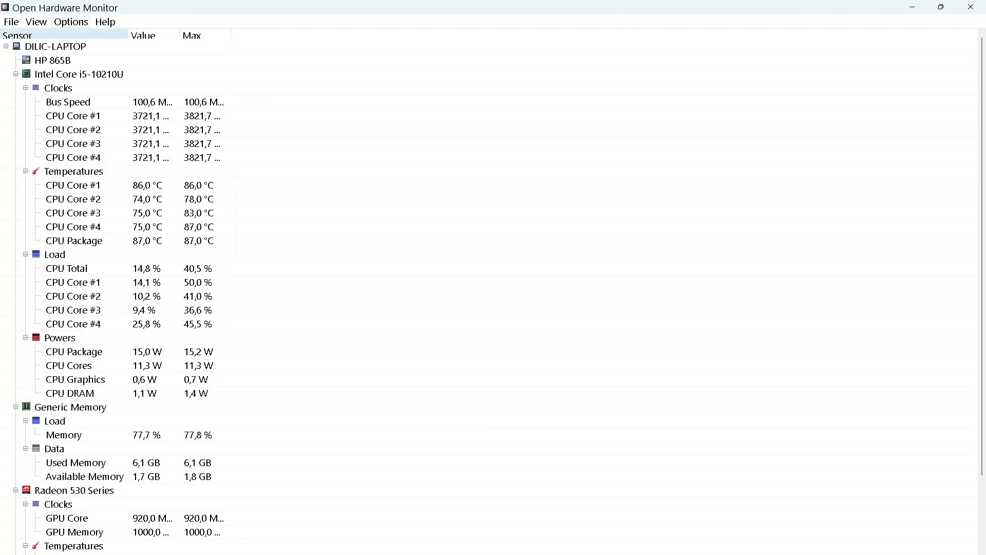
# Set the temperature unit to Celsius and look through the full list of sensor readings.
pyautogui.click(71, 22)
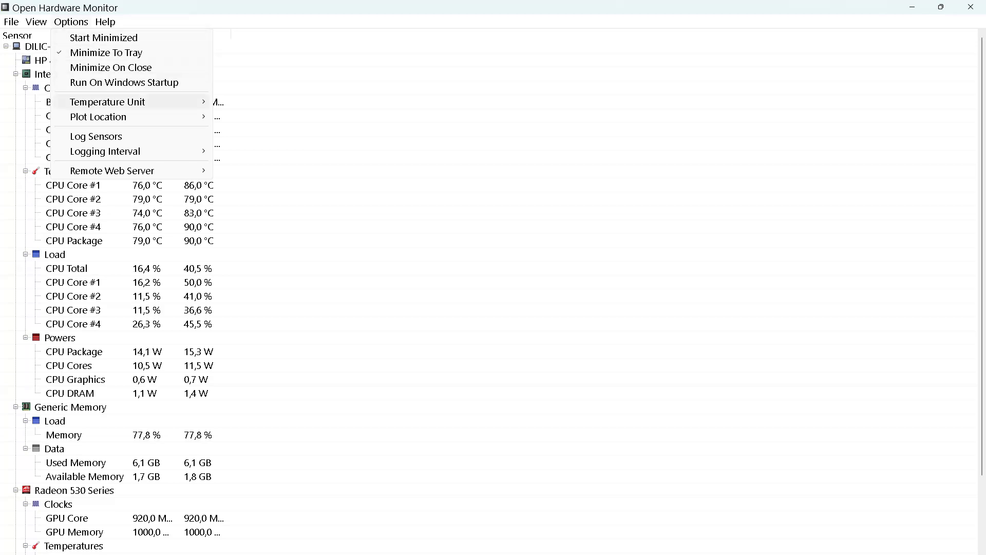
pyautogui.moveTo(129, 102)
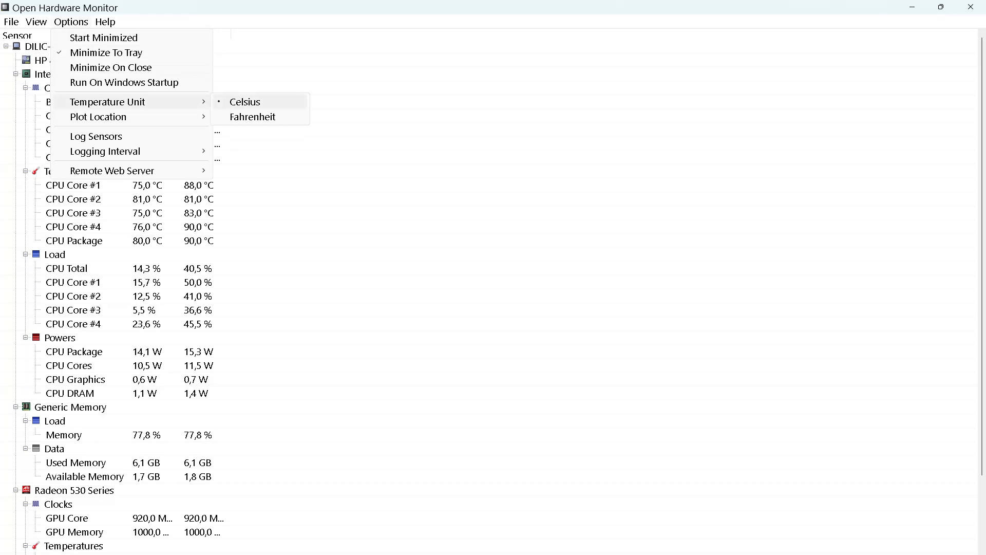
pyautogui.click(257, 103)
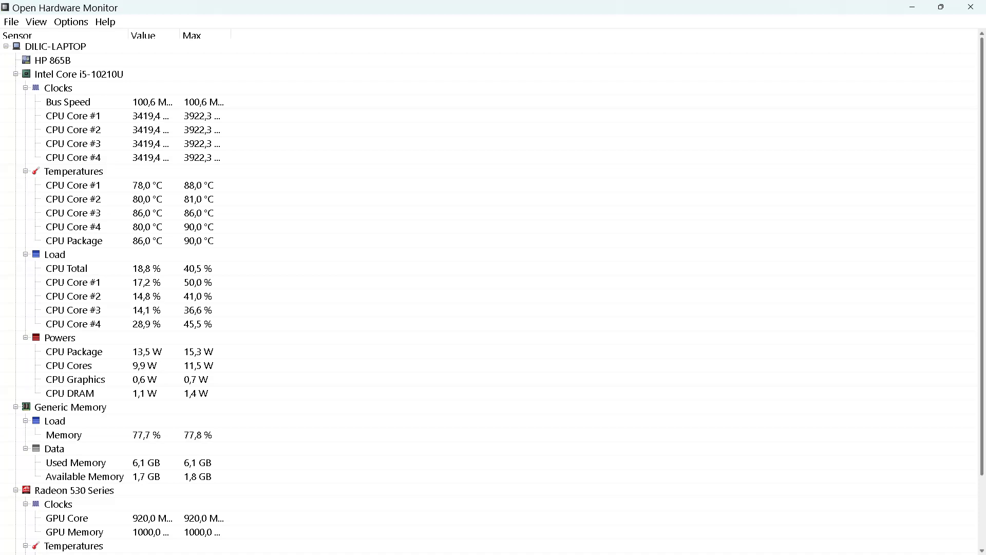
pyautogui.scroll(-2, 494, 294)
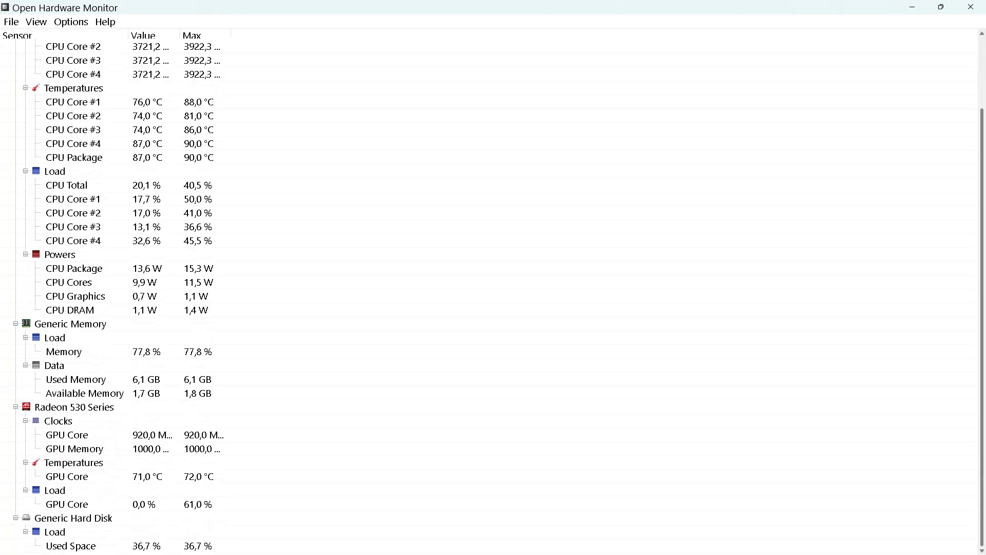
pyautogui.scroll(2, 493, 295)
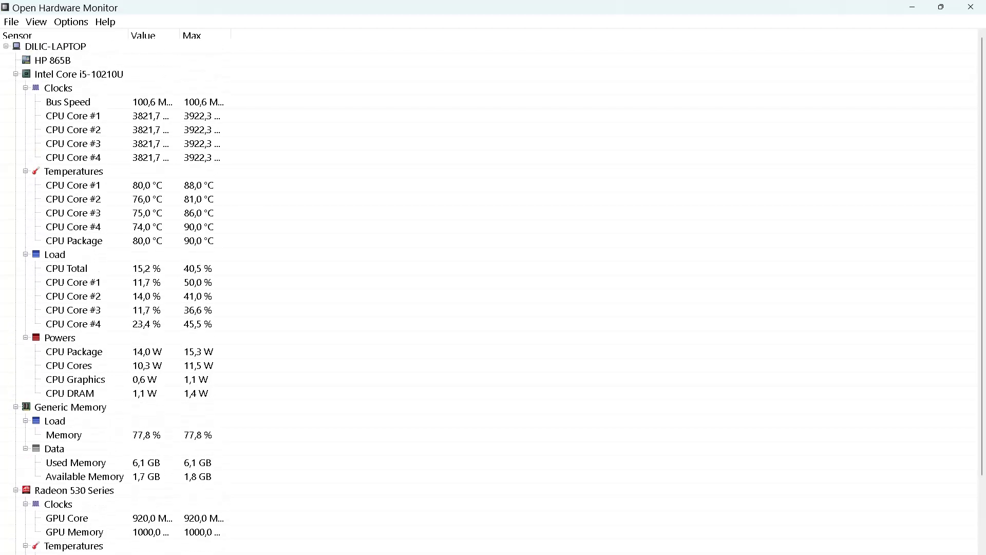